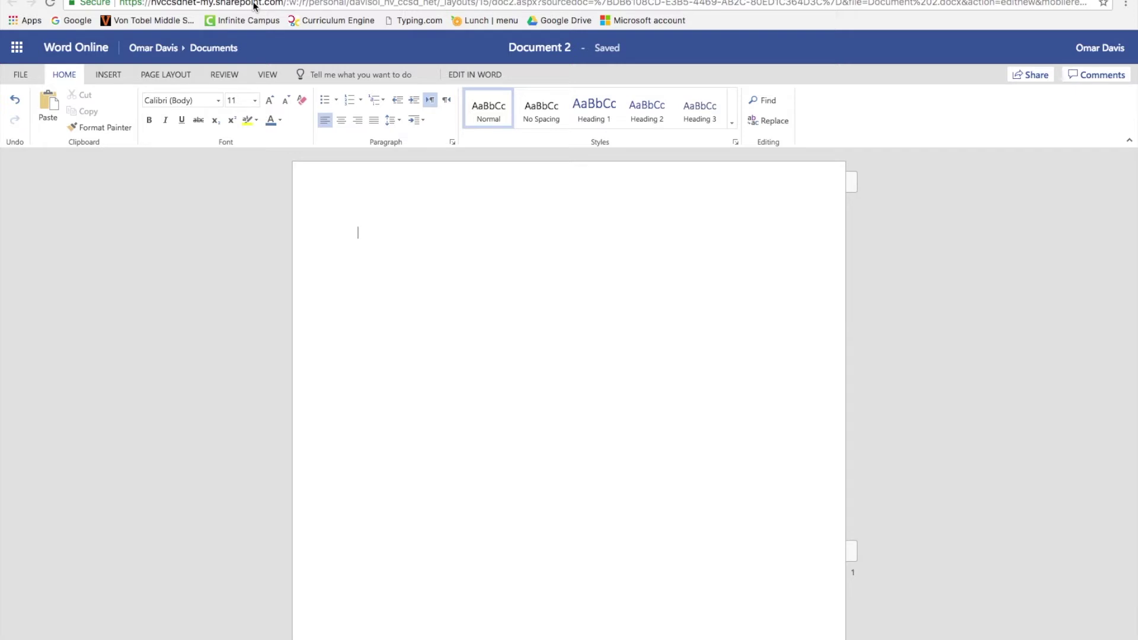
- Enter the heading lines "Name", "Date" and "Period" on separate lines at the start of the document
text(a)
key(BackSpace)
text(Name)
key(Return)
text(Date)
key(Return)
text(Period)
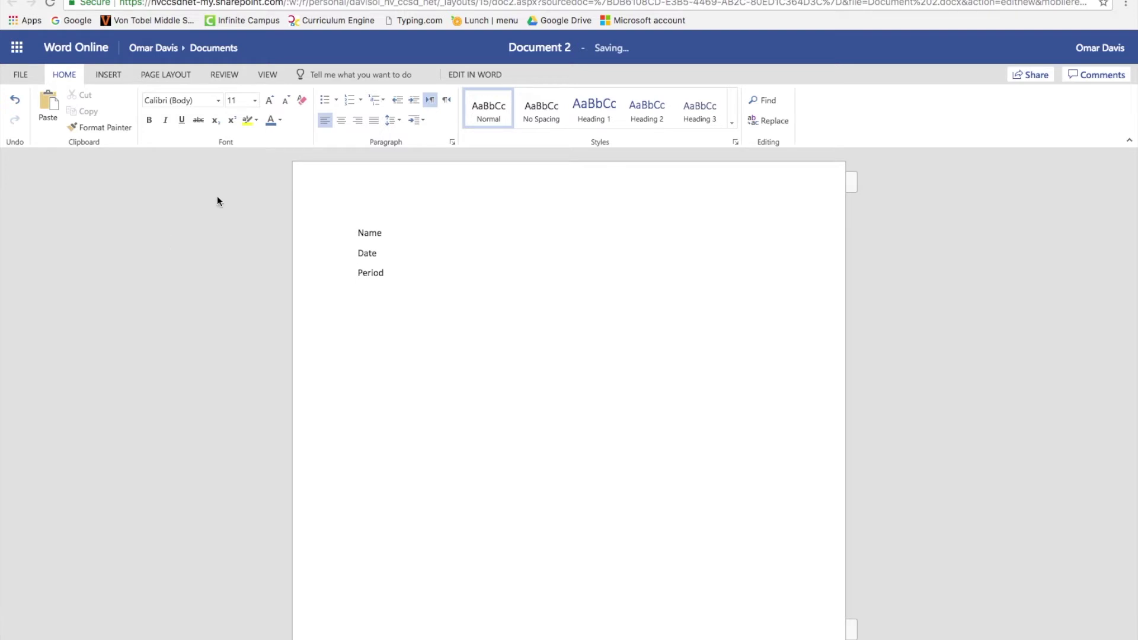
- Insert a table of three columns and four rows below the Period line
click(109, 74)
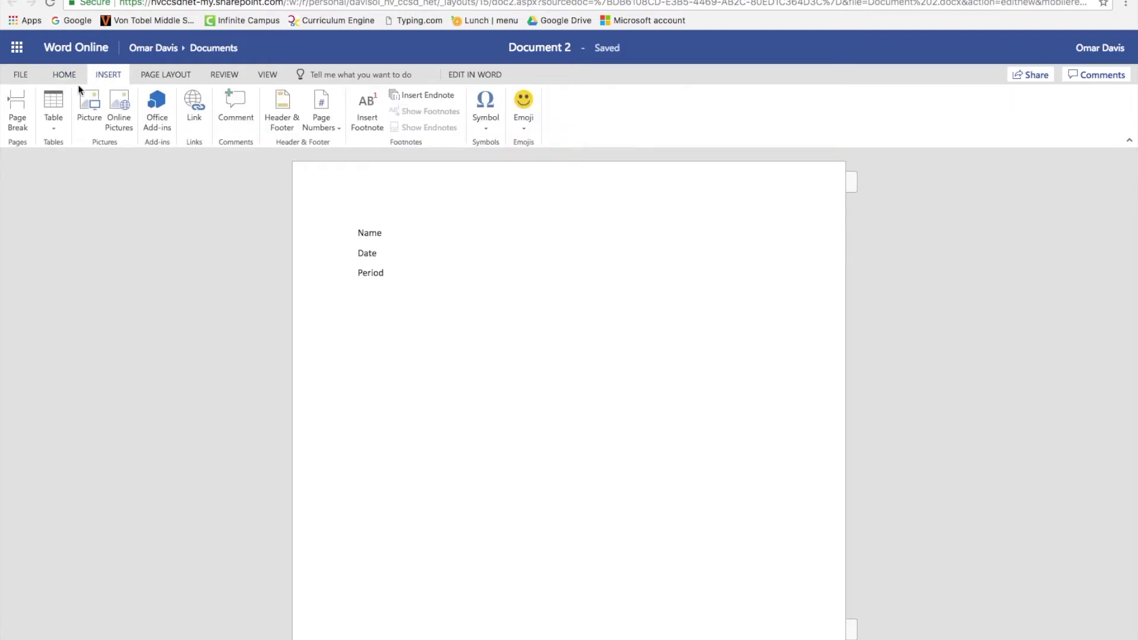
click(55, 104)
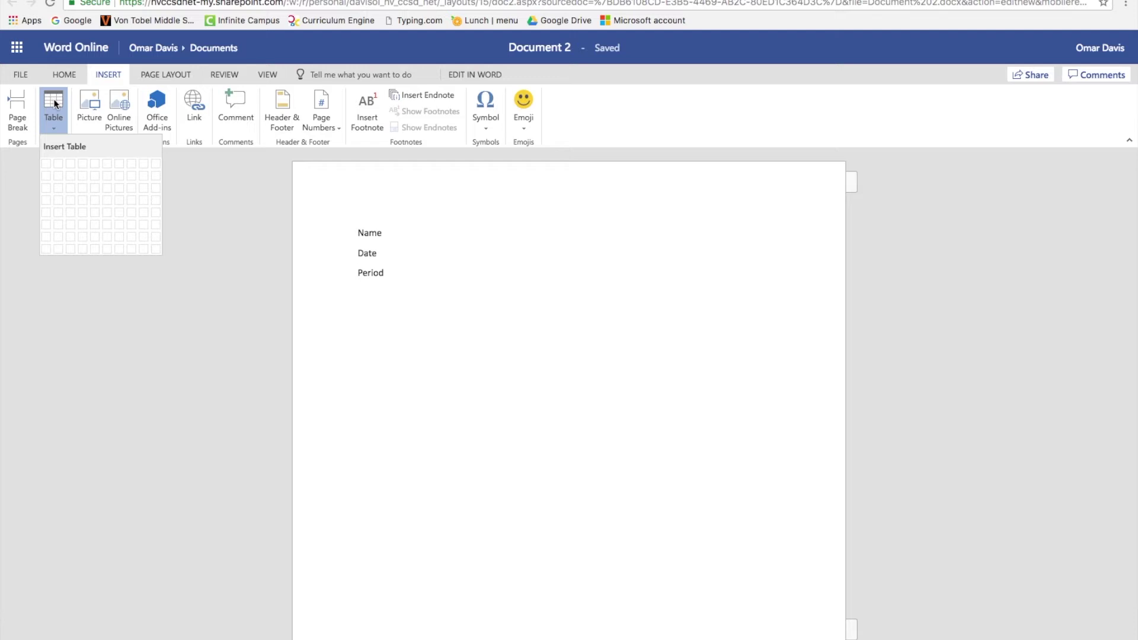
click(70, 200)
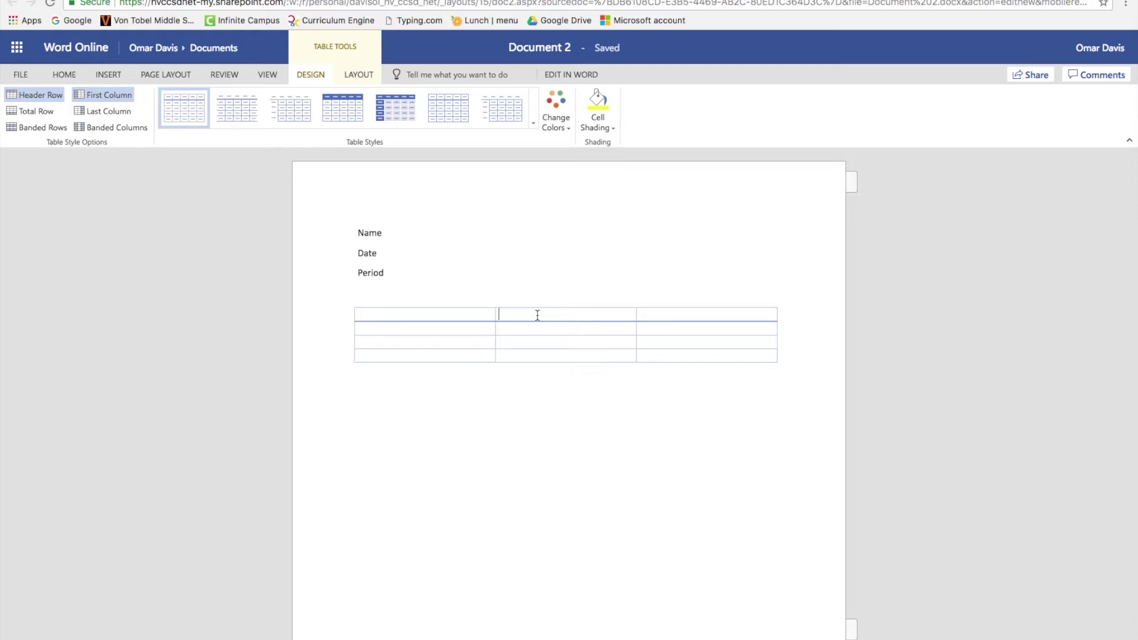
- Label the second and third header cells of the table "Column 1" and "Column 2"
text(column)
key(BackSpace)
key(BackSpace)
key(BackSpace)
key(BackSpace)
key(BackSpace)
key(BackSpace)
text(Column 1)
key(Tab)
text(Column 2)
- Label the three first-column cells below the header "Row 1", "Row 2" and "Row 1"
text(Row 1)
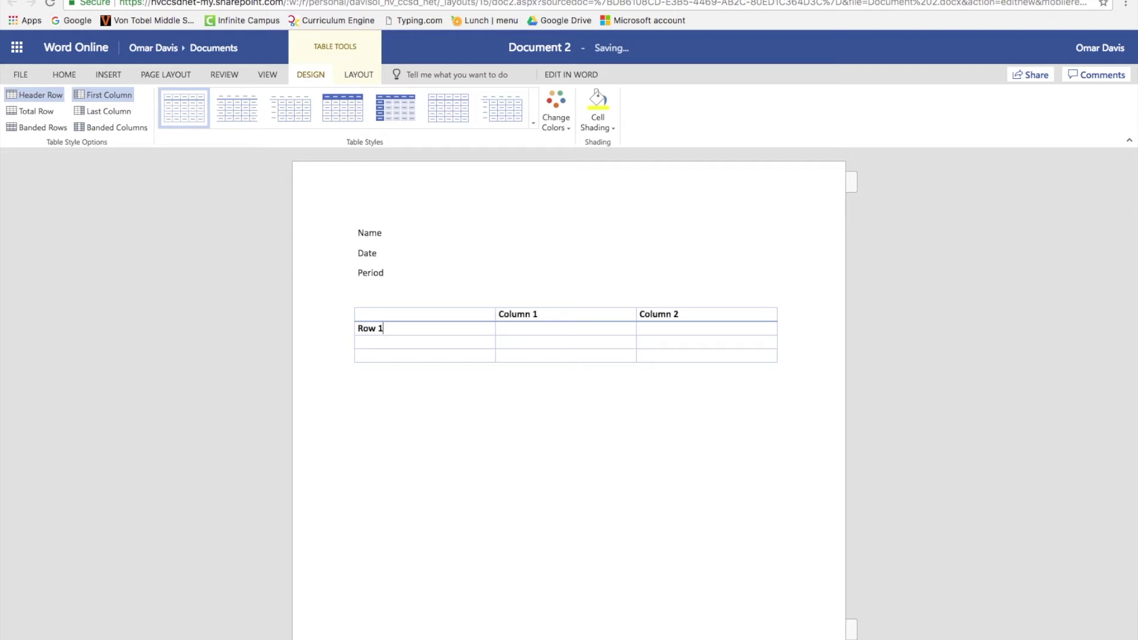
click(359, 341)
text(Row )
text(2)
text(Row)
text( 1)
- Enter "Row 1, Column 1" and "Row 2, Column 1" in the Column 1 cells and correct the last row label to "Row 3"
click(499, 342)
text(Row 1, column 1)
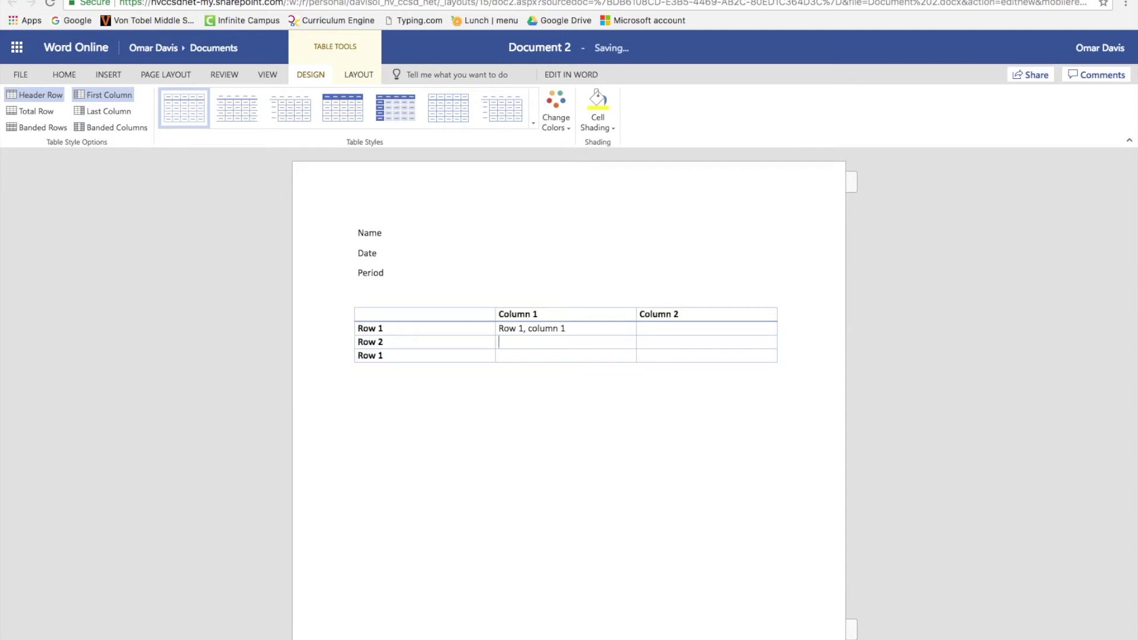
key(Right)
key(BackSpace)
text(C)
text(Row )
text(2, Col)
text(umn 1)
- Enter "Row 3, Column 1" in the last cell under Column 1
text(Row )
text(3, colu)
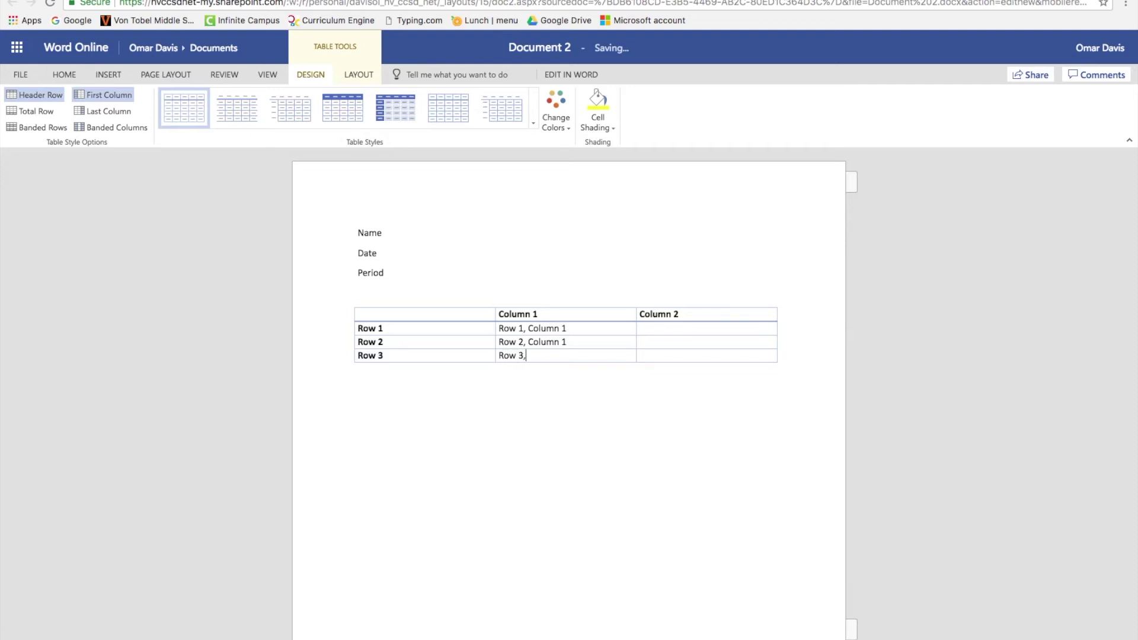
key(BackSpace)
key(BackSpace)
key(BackSpace)
key(BackSpace)
text(Column 1)
- Enter "Row 1, Column 2" in the Row 1 cell under Column 2
key(Up)
key(Up)
text(Row 1, co)
key(BackSpace)
text(Column 2)
- Enter "Row 2, Column 2" in the Row 2 cell under Column 2
key(Down)
text(Row 2, Co)
key(BackSpace)
key(BackSpace)
key(BackSpace)
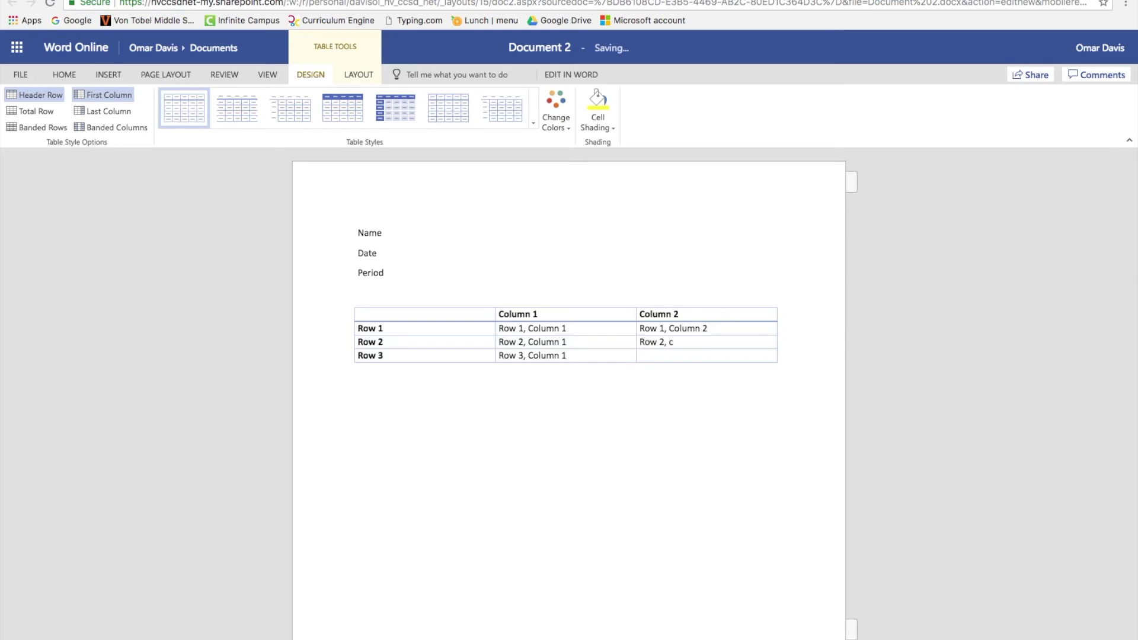
text(Column 2)
- Enter "Row 3, Column 2" in the last cell under Column 2 and leave the table
click(640, 355)
text(Row 3, co)
key(BackSpace)
text(Column 2)
click(578, 417)
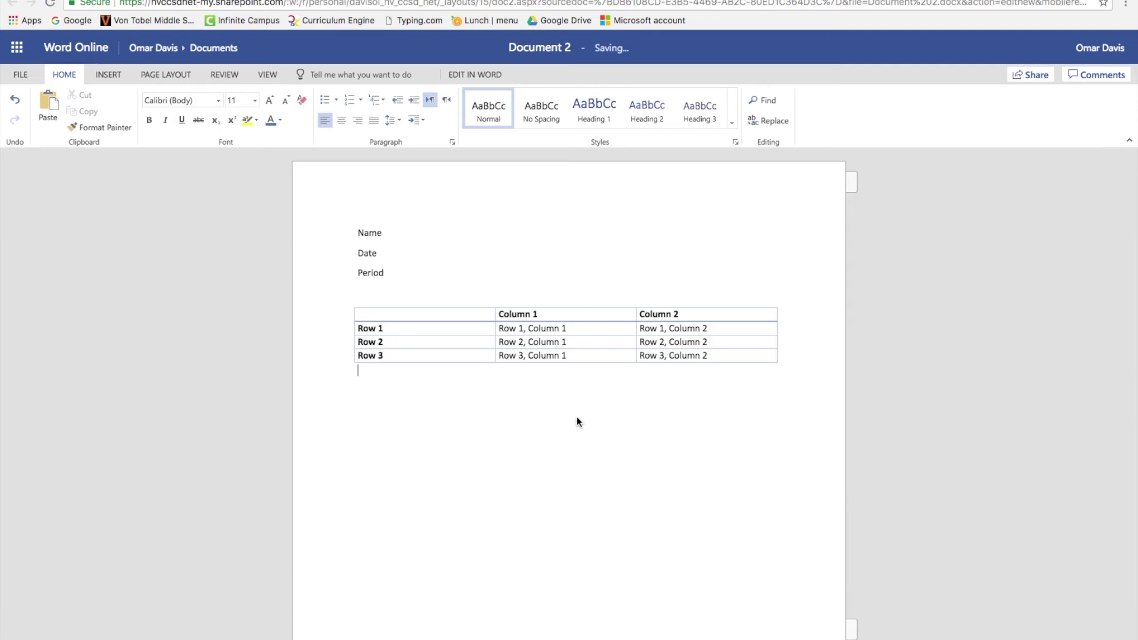
- Place the cursor in the table's Row 2 label cell and show the table design options
click(463, 344)
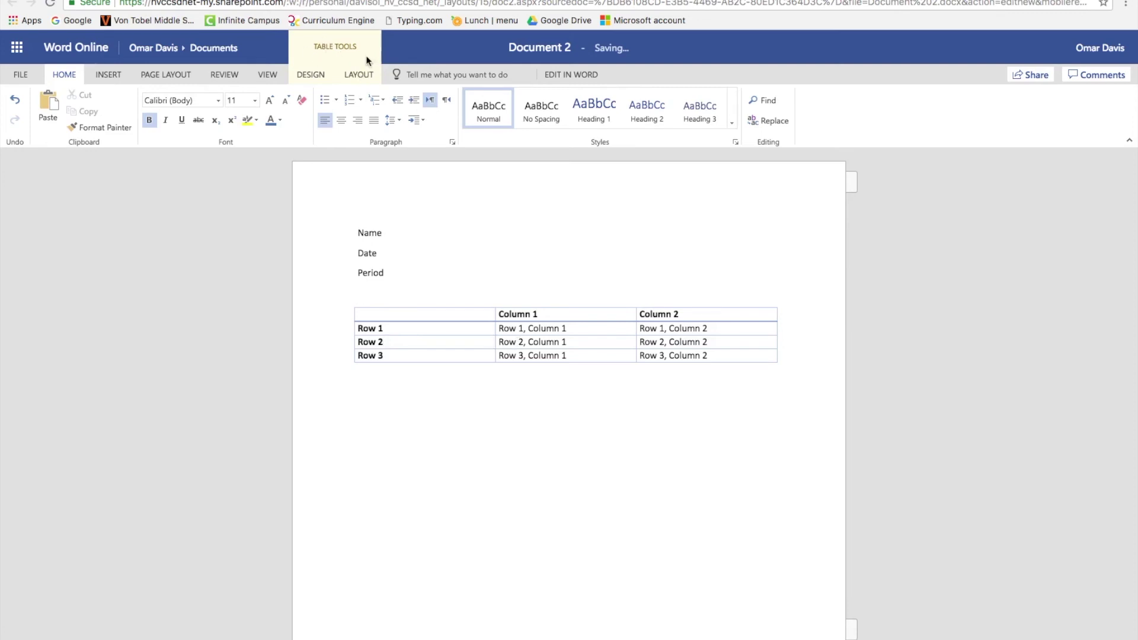
click(412, 428)
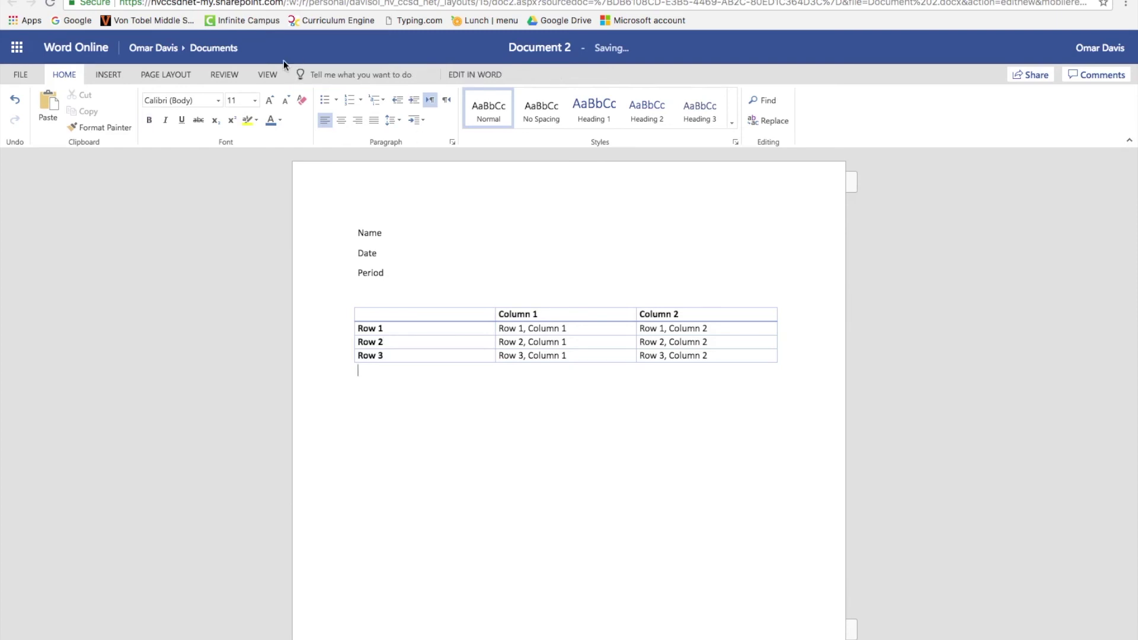
click(413, 342)
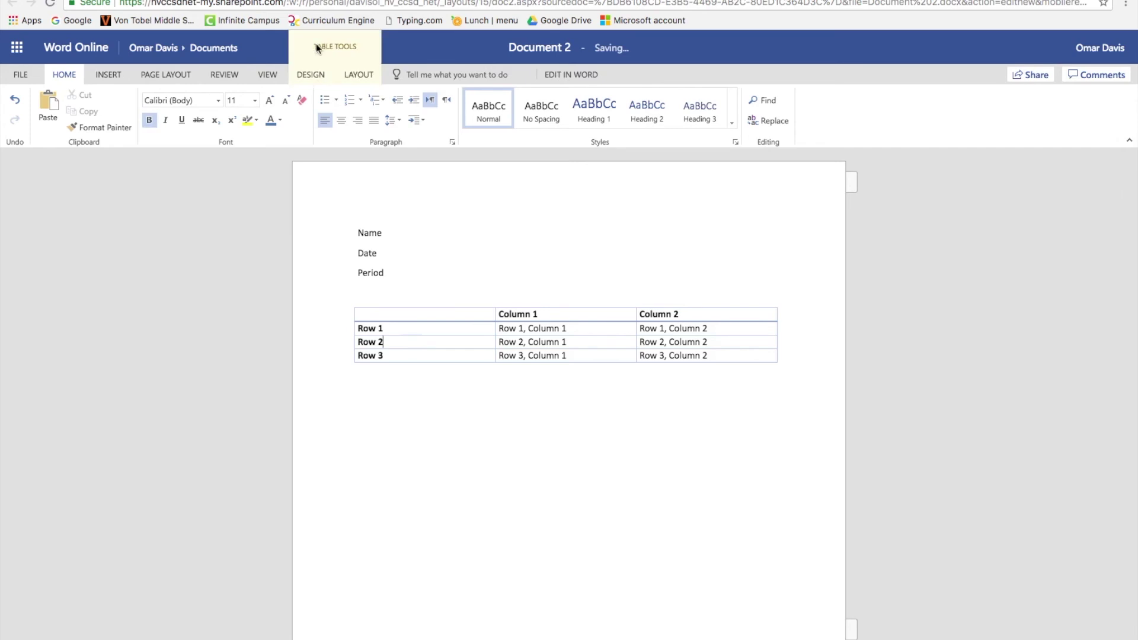
click(310, 75)
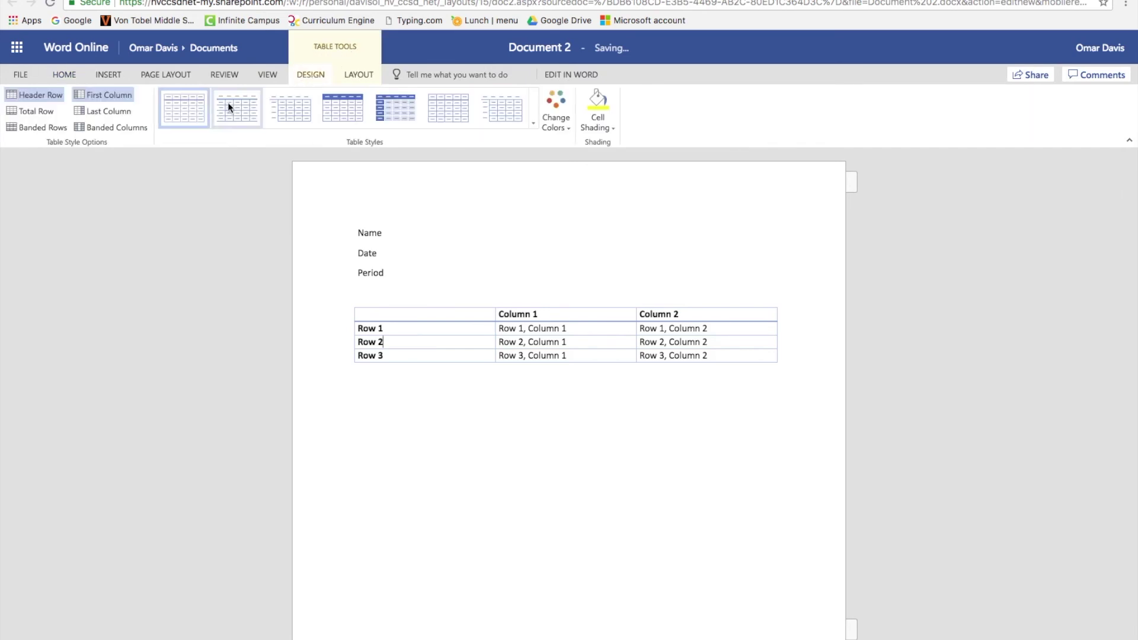
- Try out several grid table styles on the table
click(247, 102)
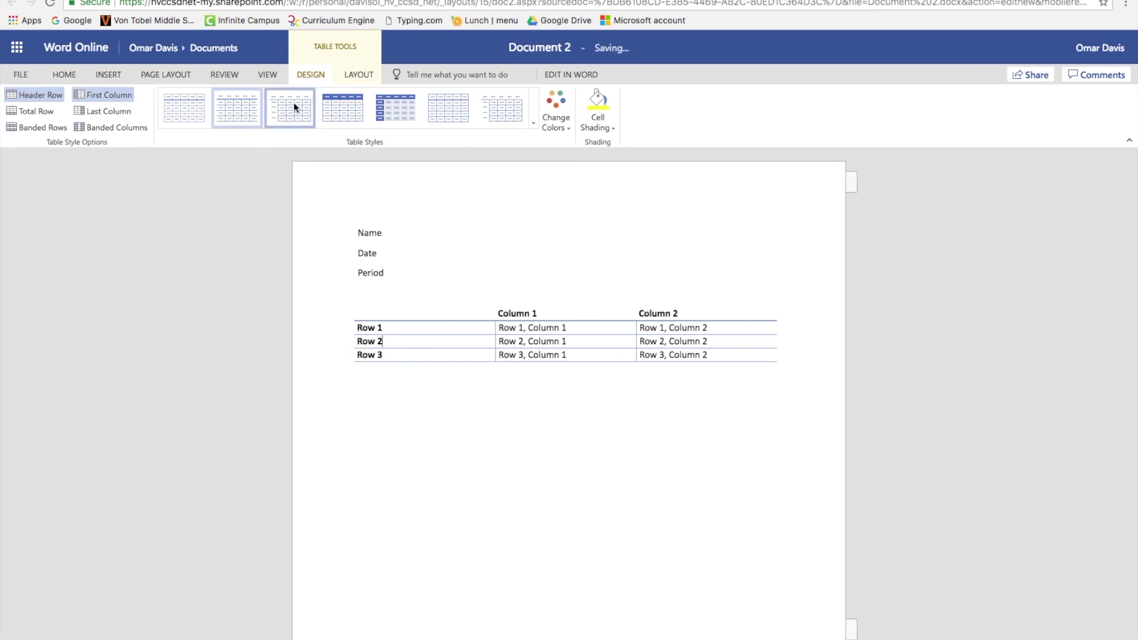
click(293, 102)
click(402, 107)
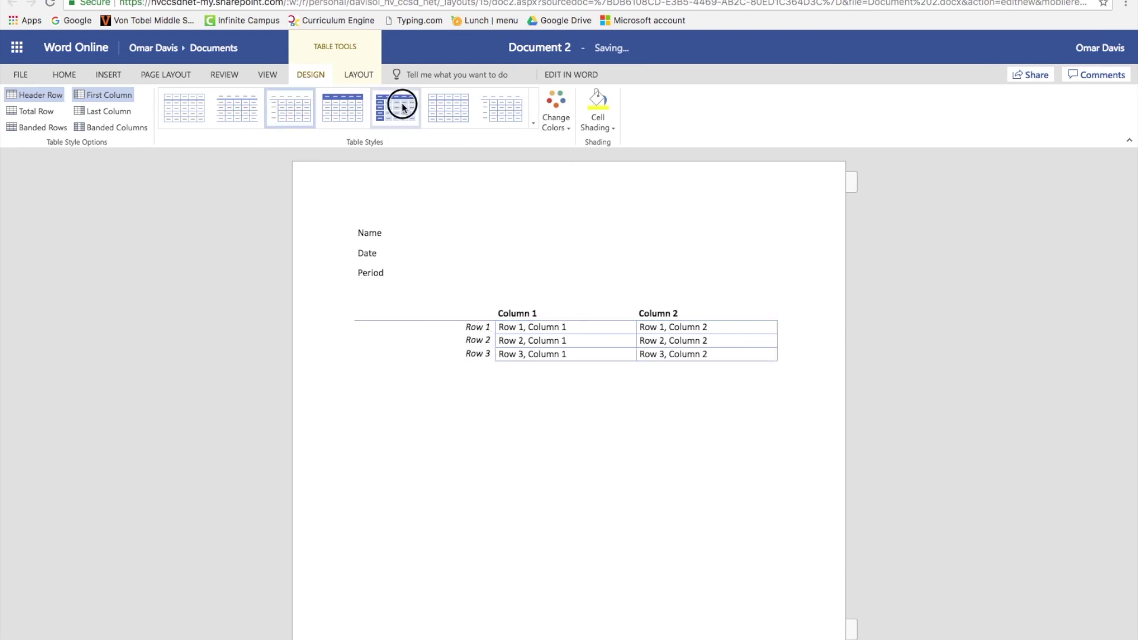
click(462, 106)
click(498, 107)
- Try out several plain table styles on the table, including the one with black borders around every cell
click(535, 121)
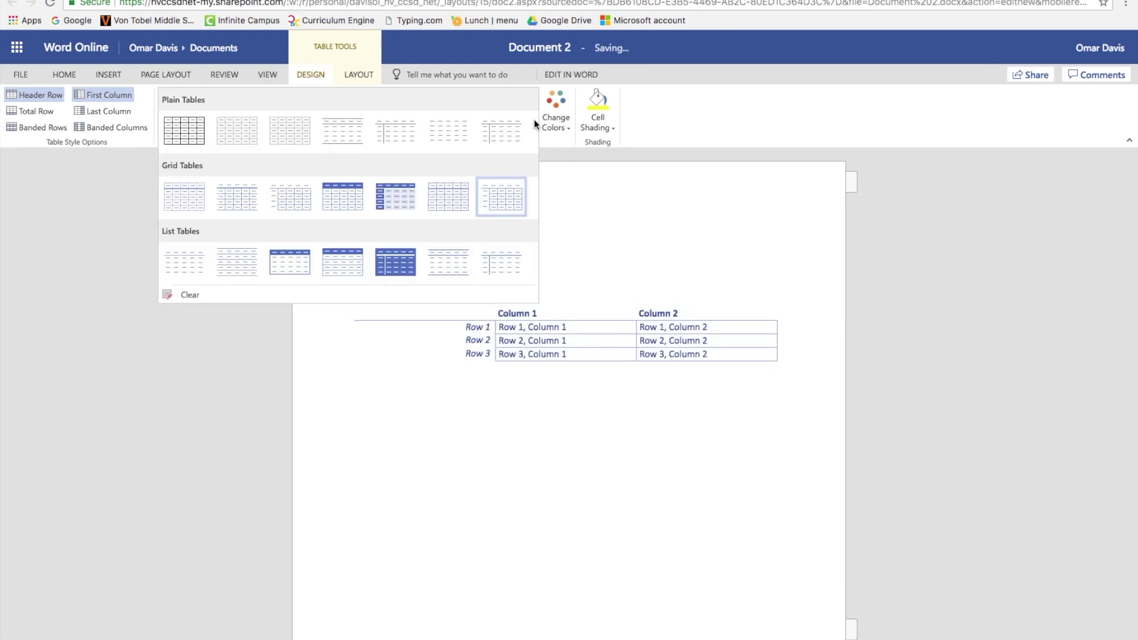
click(340, 138)
click(436, 111)
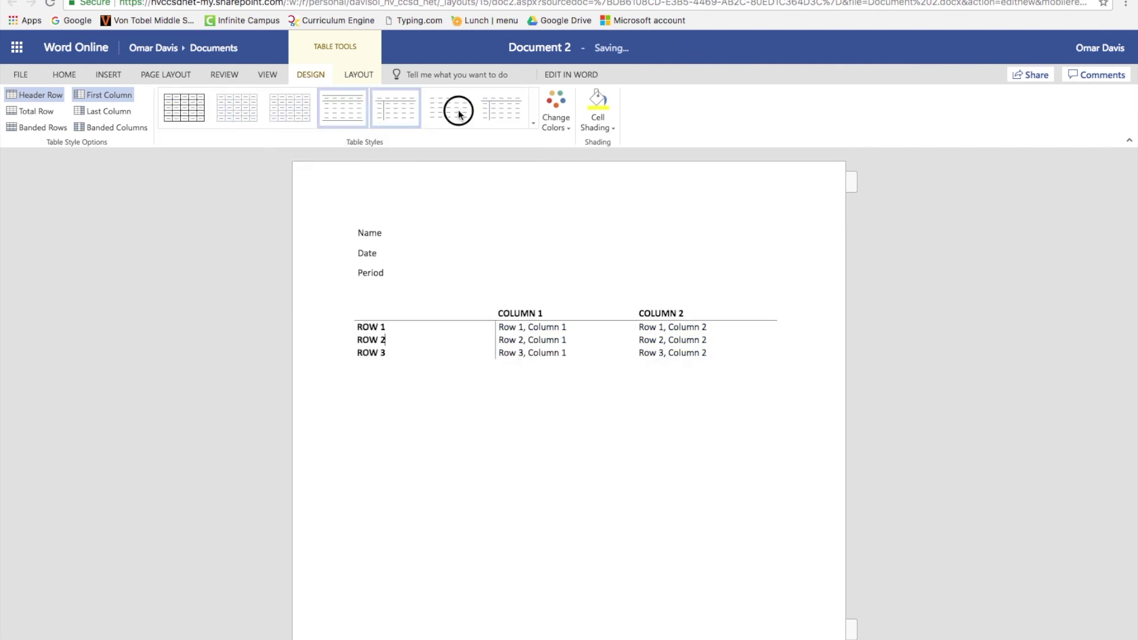
click(394, 107)
click(196, 107)
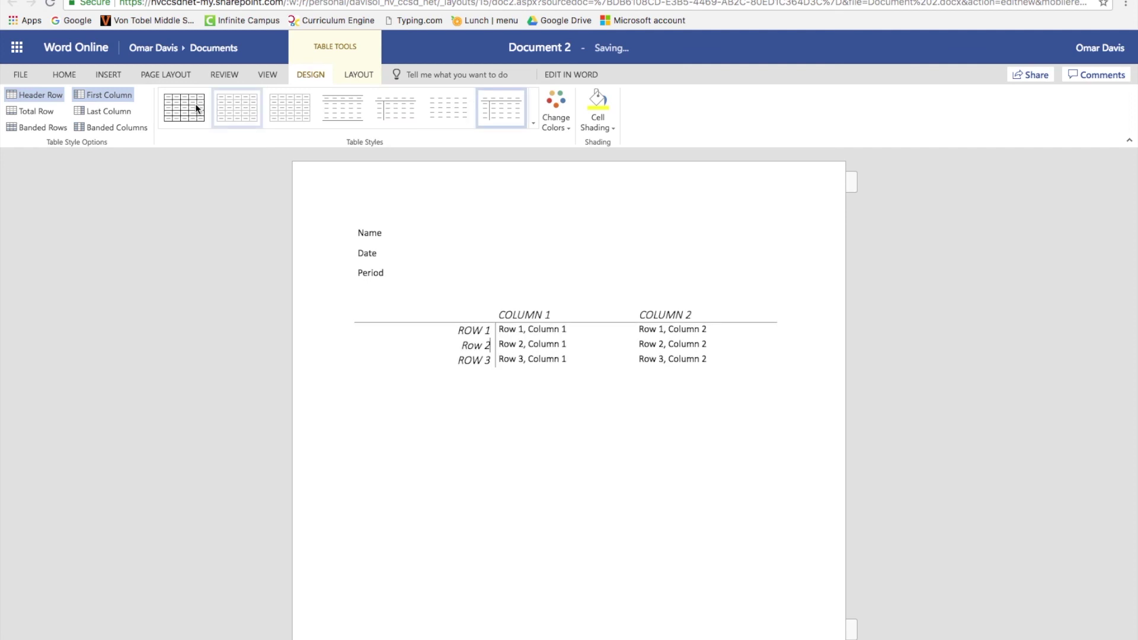
- Apply the grid table style with a solid blue header row and first column and light blue cells, and leave the table
click(534, 122)
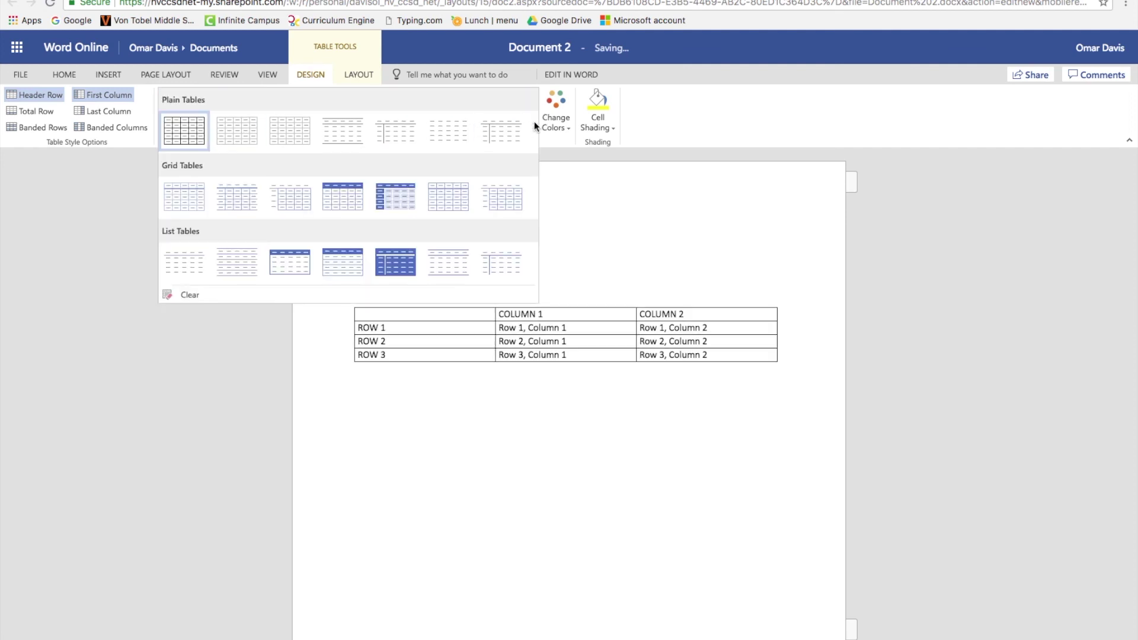
click(384, 201)
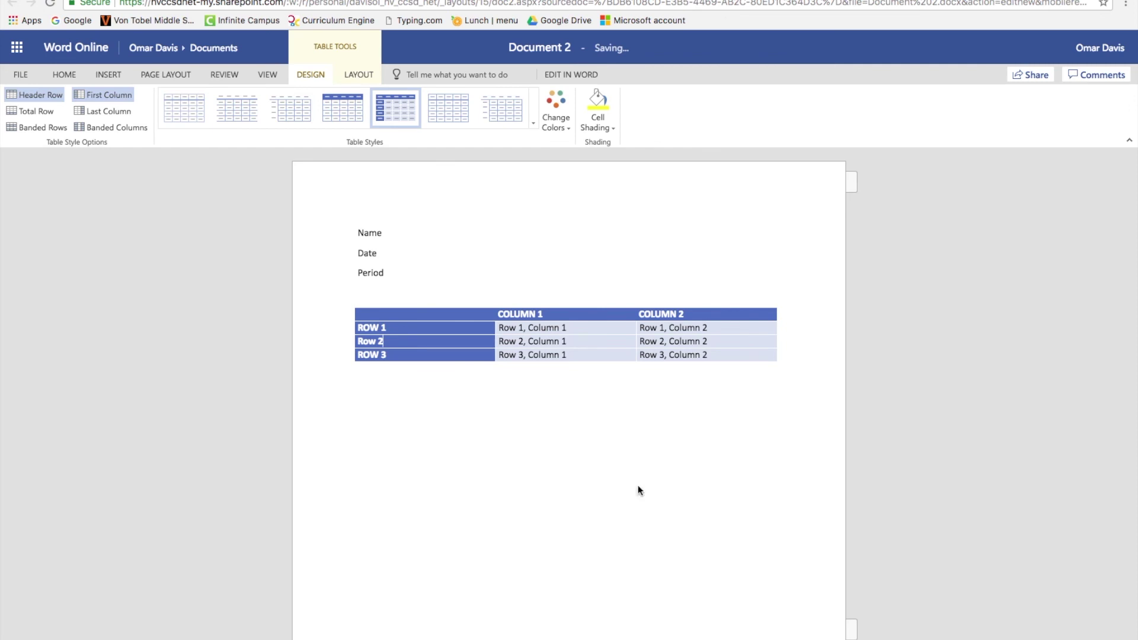
click(621, 458)
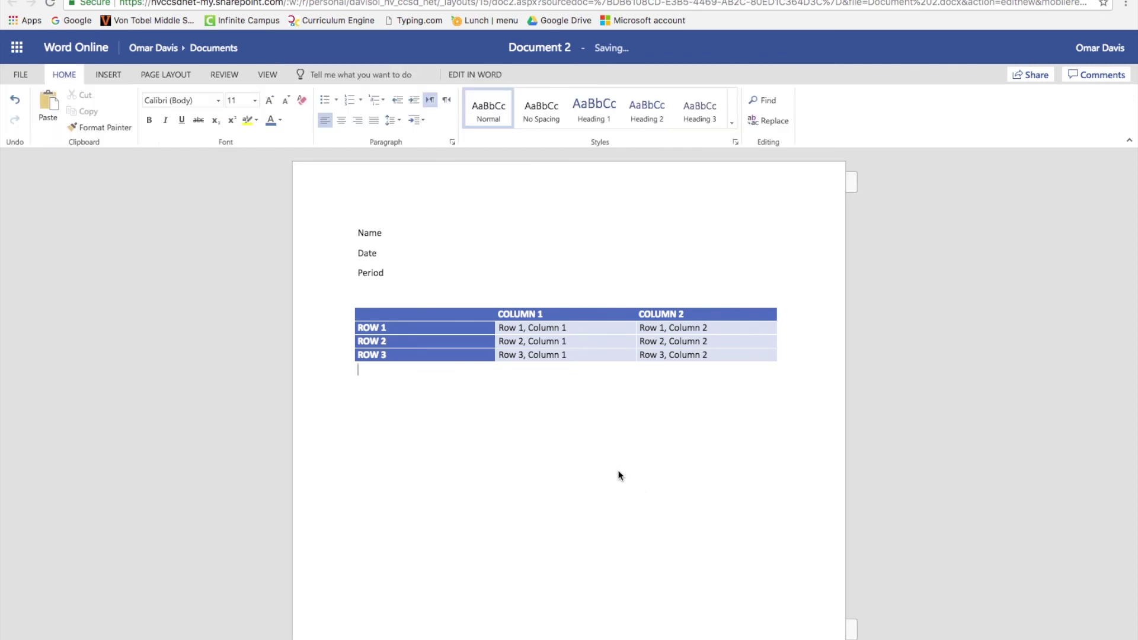